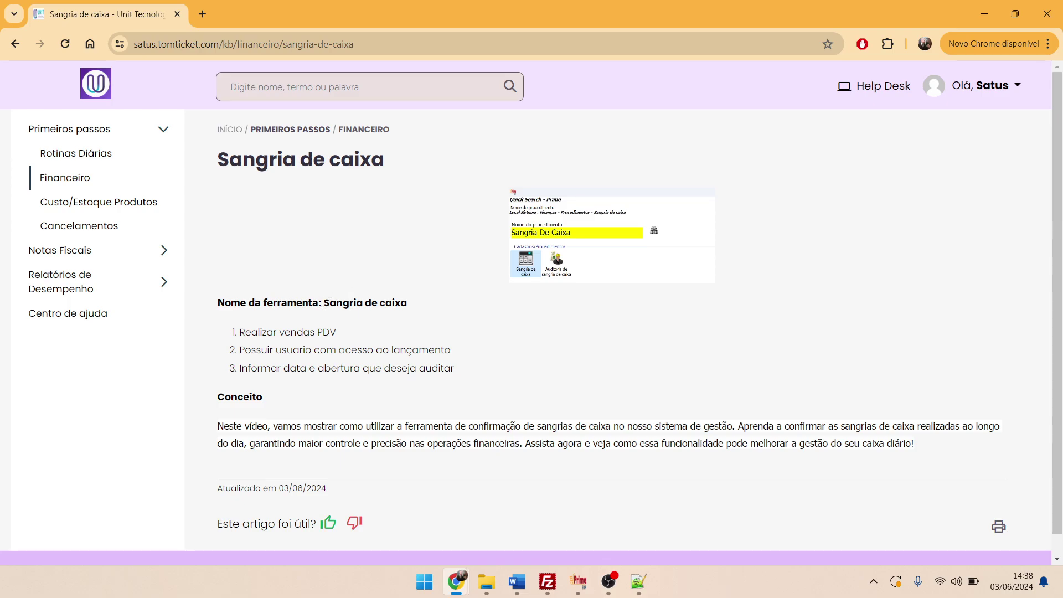
pyautogui.moveTo(321, 304); pyautogui.dragTo(410, 307)
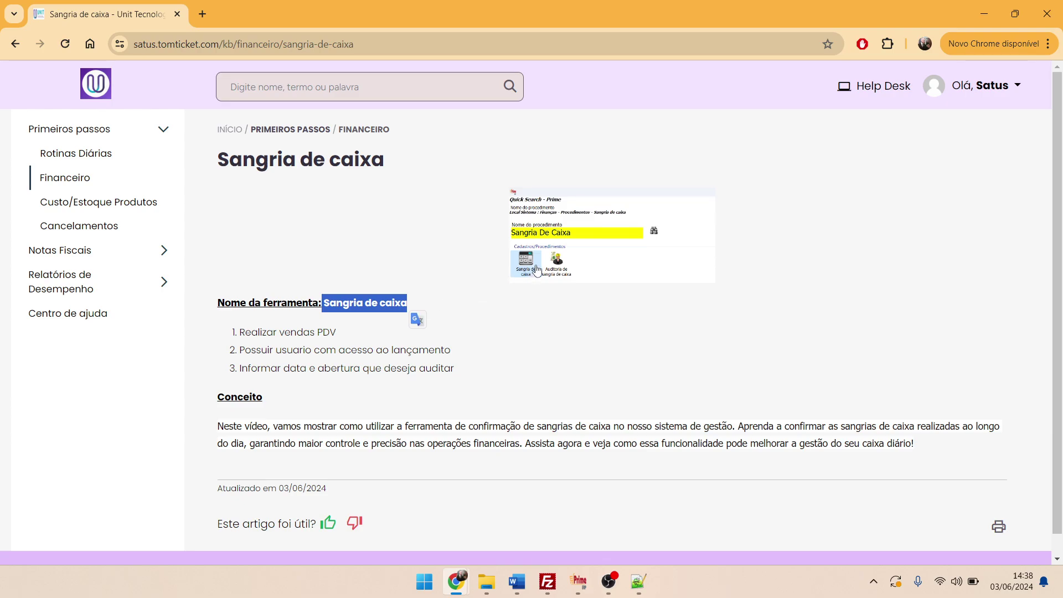
pyautogui.click(465, 293)
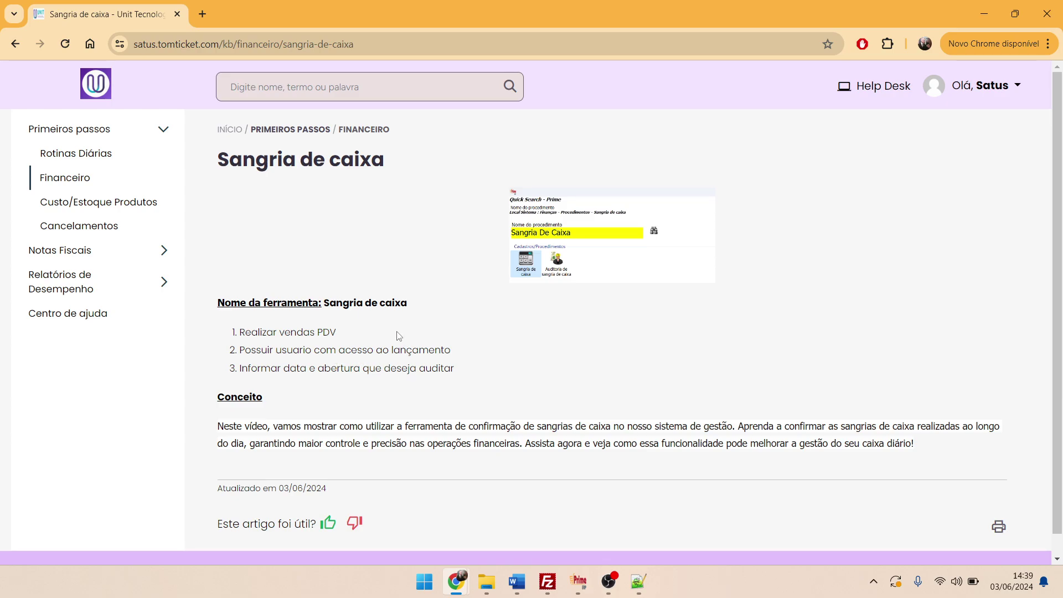
# - Switch to Prime ERP, search the procedures for "Sangria De Caixa" and open the Sangria de caixa procedure
pyautogui.click(578, 581)
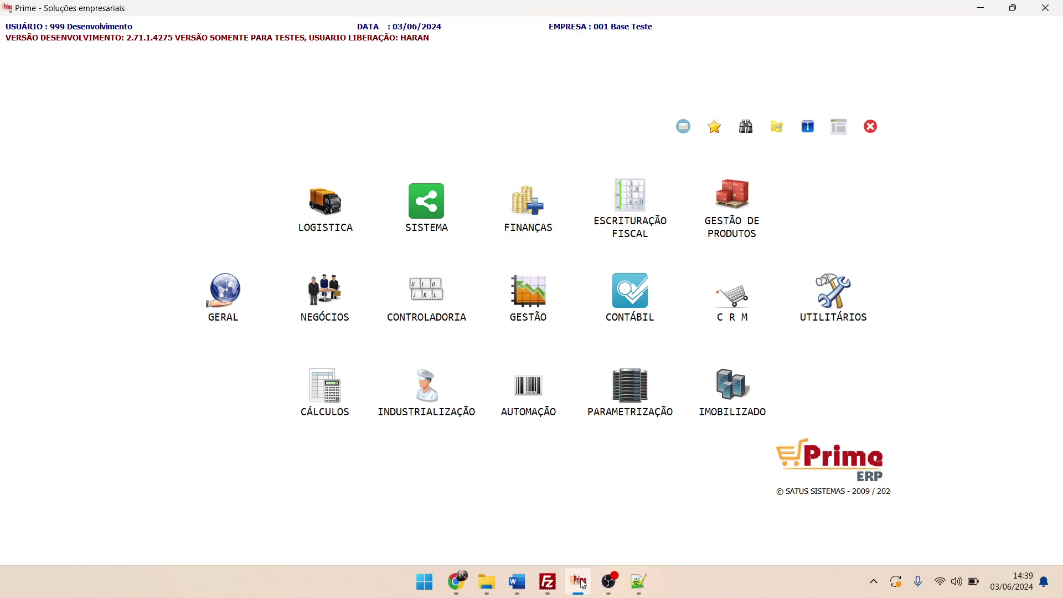
pyautogui.click(748, 130)
pyautogui.write('Sangria De Xaixa')
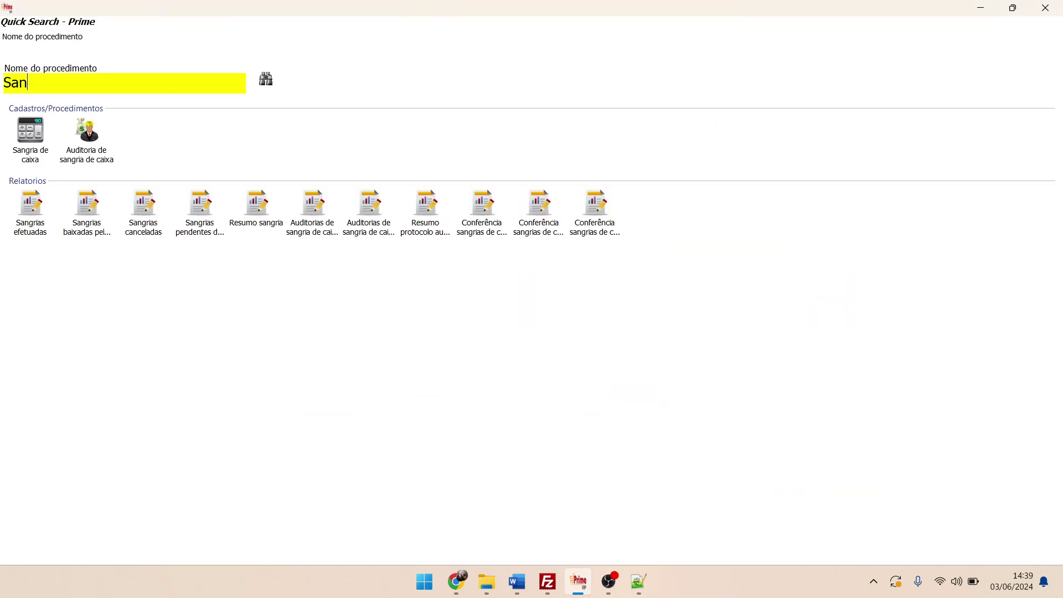
pyautogui.press('BackSpace')
pyautogui.press('BackSpace')
pyautogui.press('BackSpace')
pyautogui.press('BackSpace')
pyautogui.press('BackSpace')
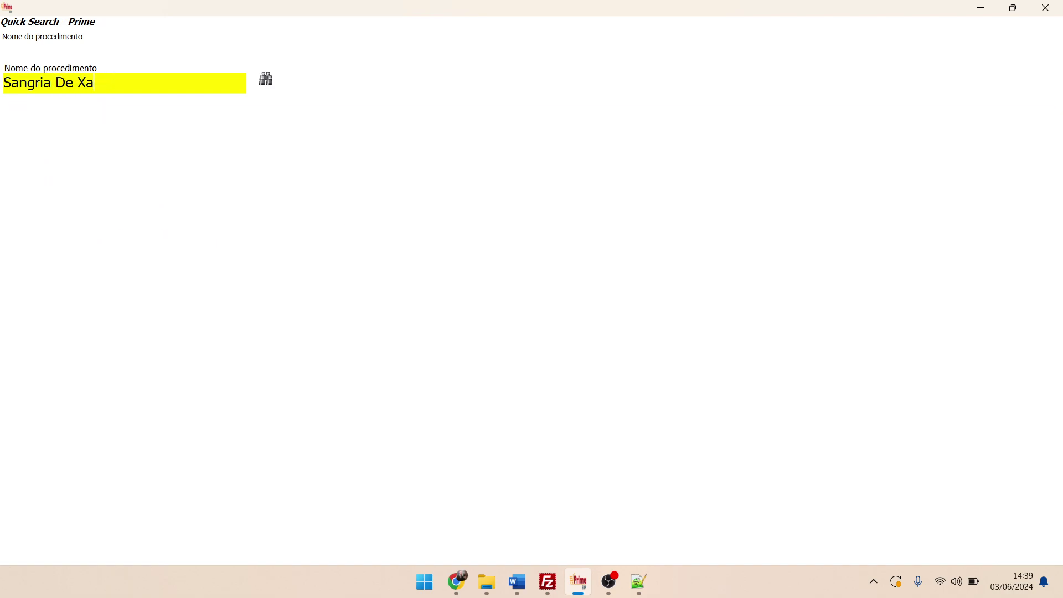
pyautogui.write('Caixa')
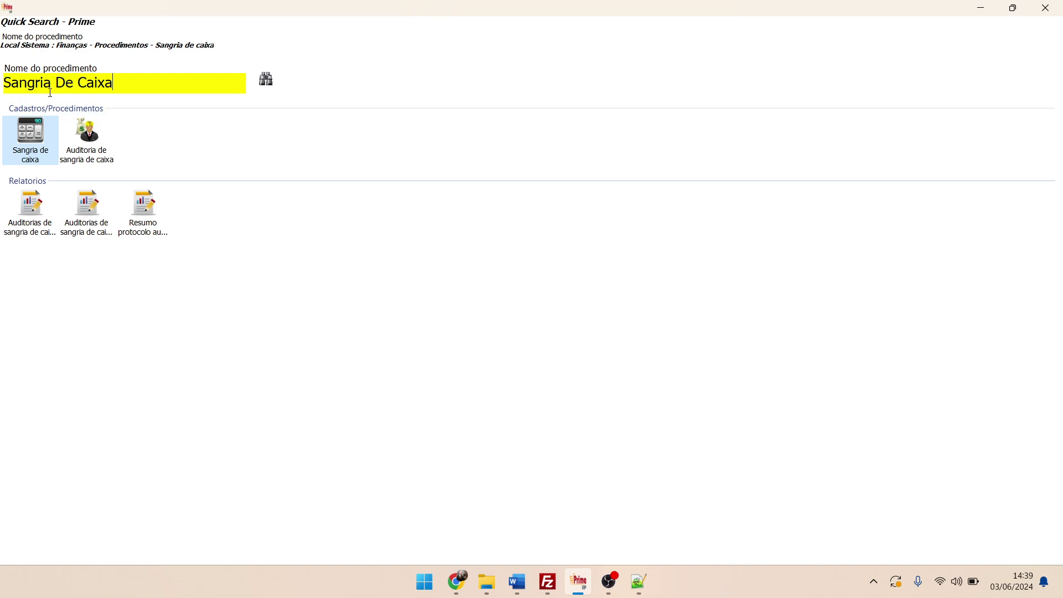
pyautogui.doubleClick(31, 139)
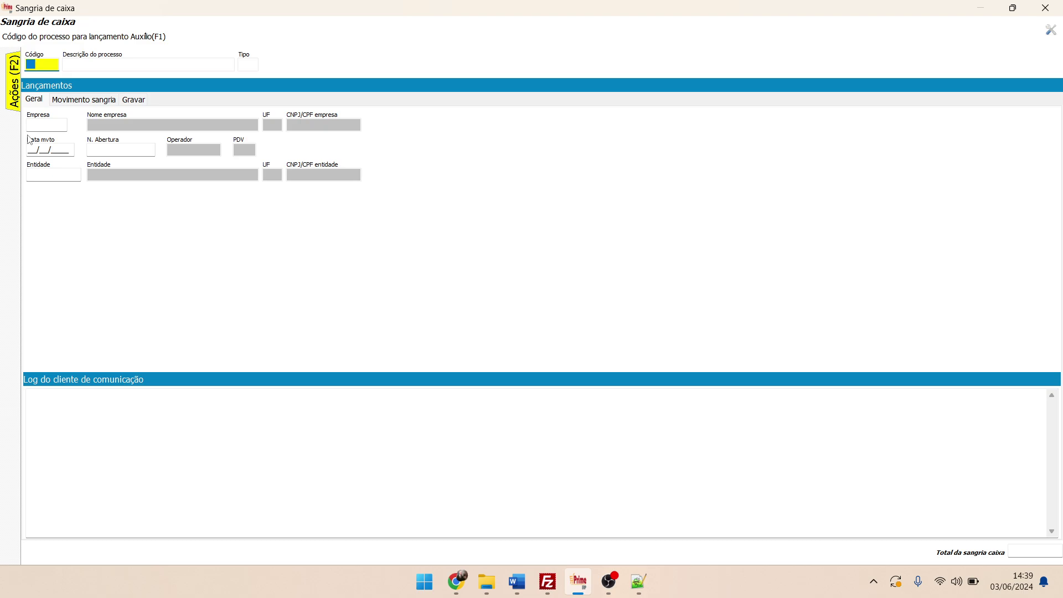
# - Choose launch process 0180 Retiradas De Caixa and set the company to 001
pyautogui.press('F1')
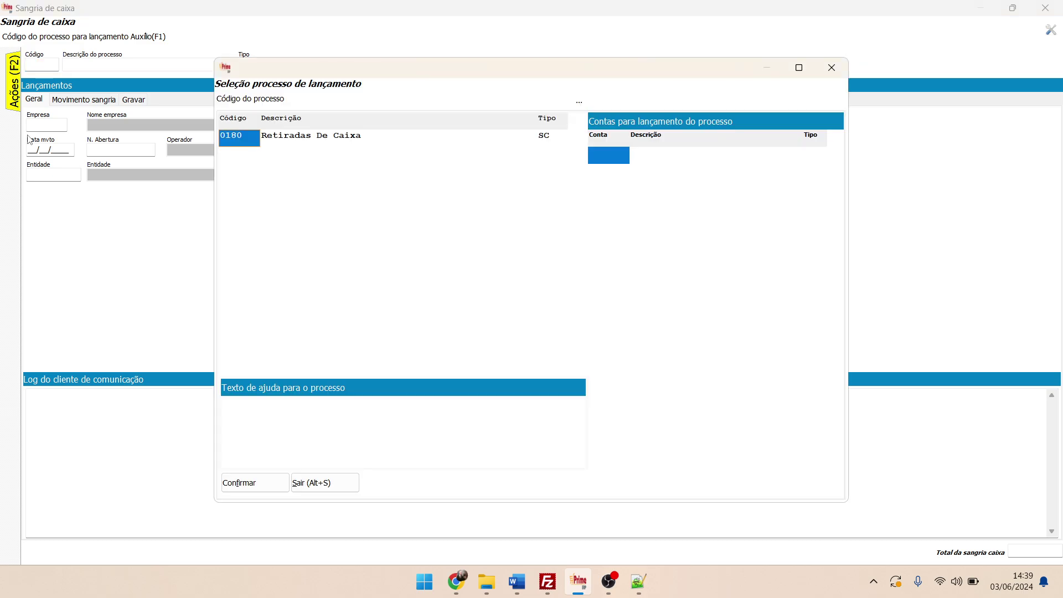
pyautogui.press('Right')
pyautogui.press('Left')
pyautogui.press('Right')
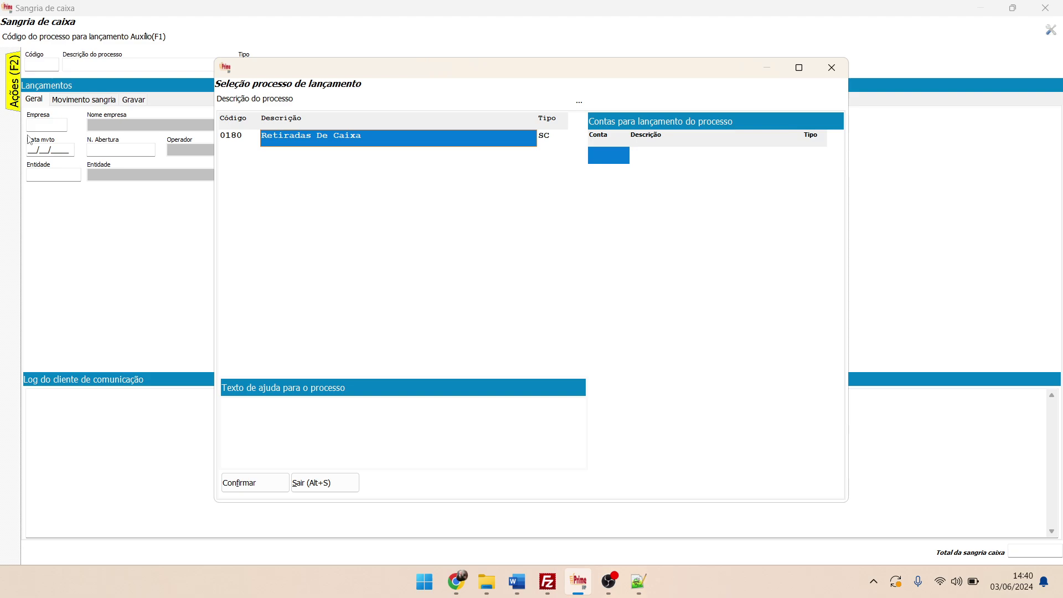
pyautogui.press('Return')
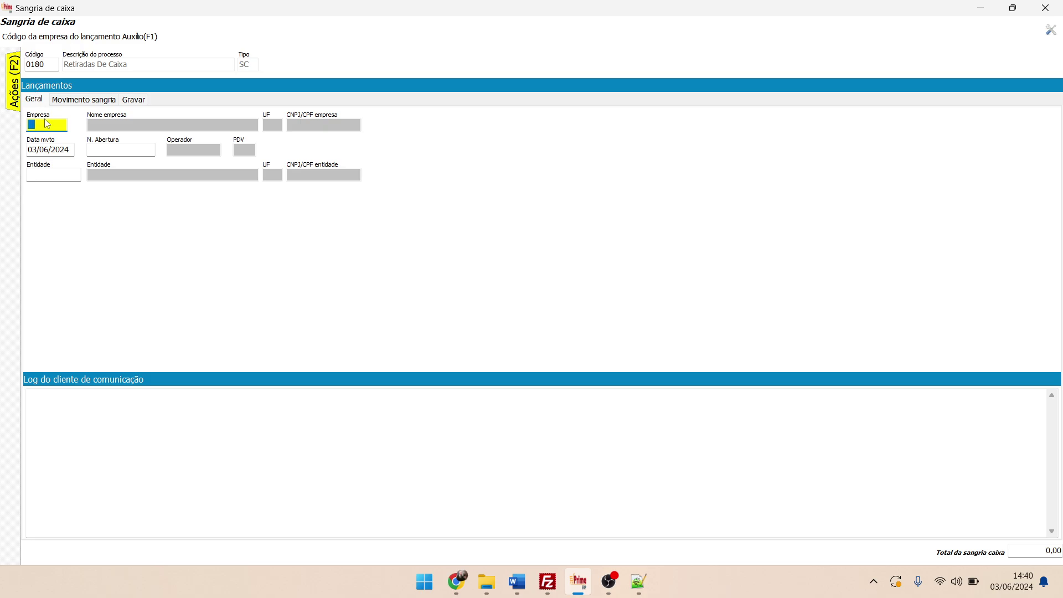
pyautogui.write('001')
pyautogui.press('Return')
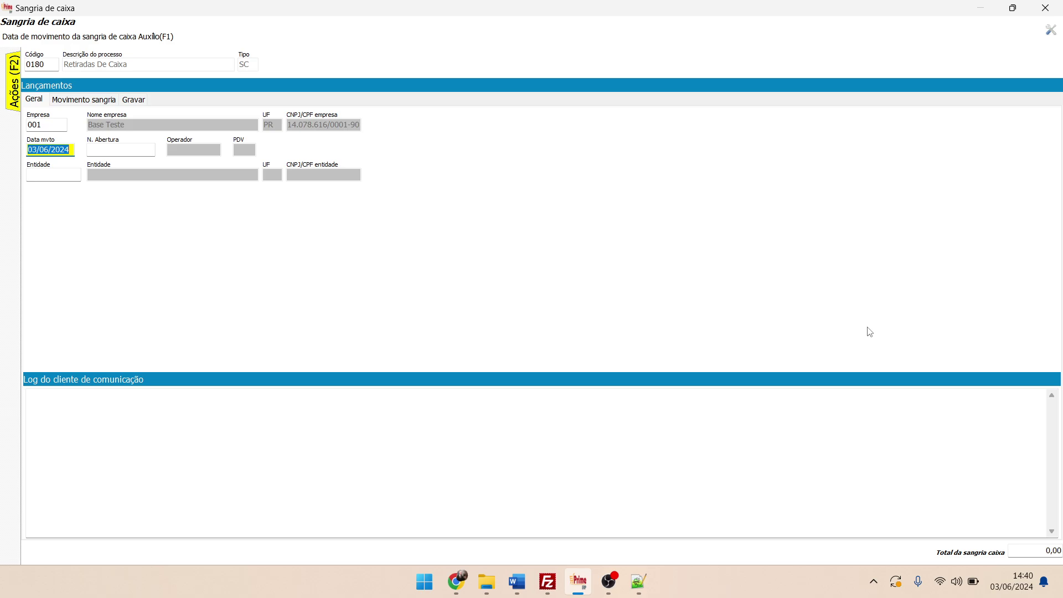
# - Set the movement date to 15/05/2024 using the calendar
pyautogui.press('F1')
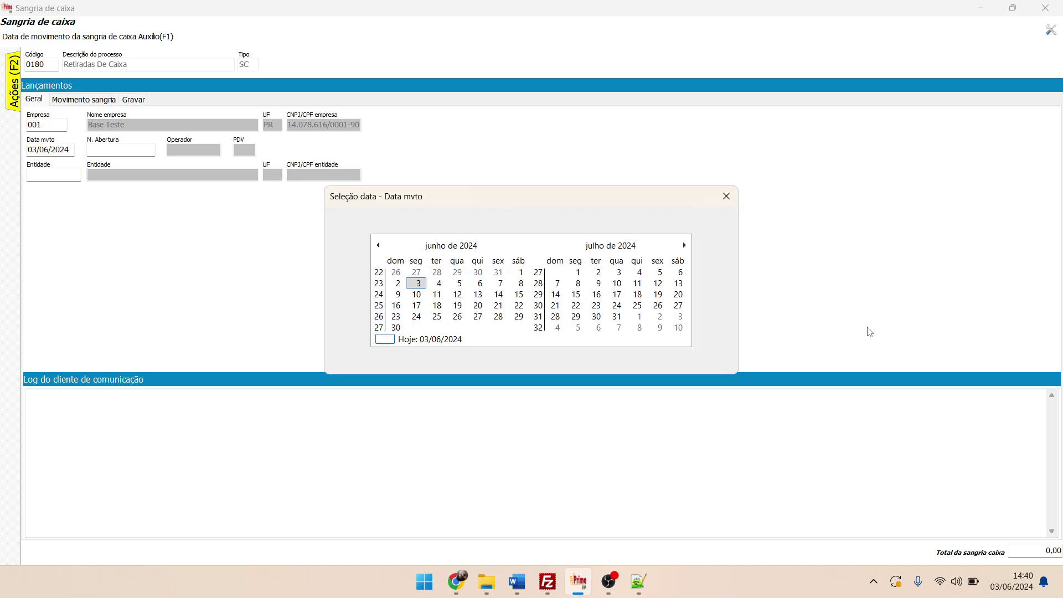
pyautogui.press('Up')
pyautogui.press('Right')
pyautogui.press('Right')
pyautogui.press('Up')
pyautogui.press('Up')
pyautogui.press('Down')
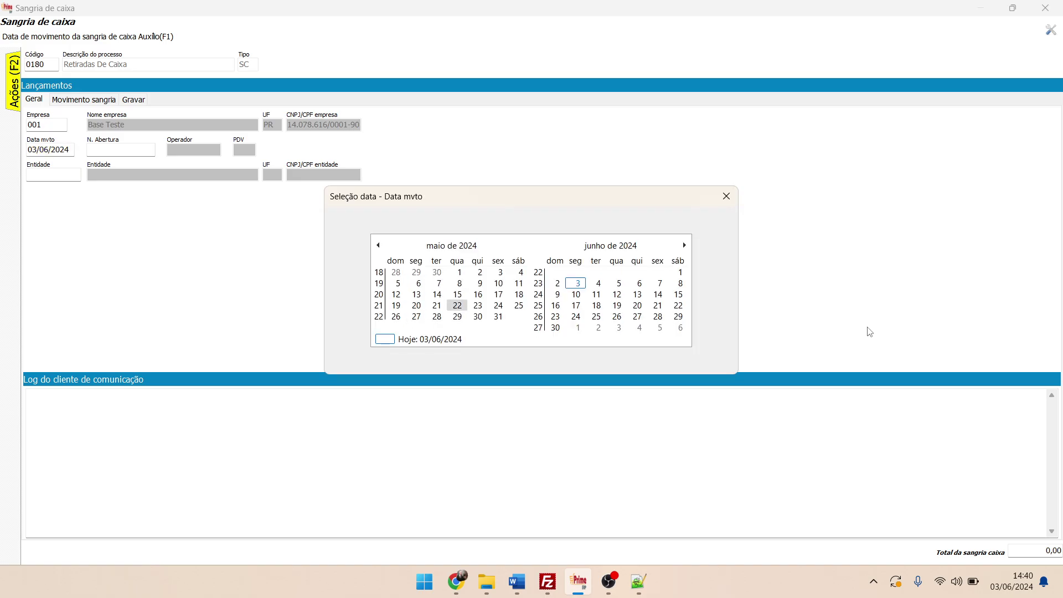
pyautogui.press('Up')
pyautogui.press('Return')
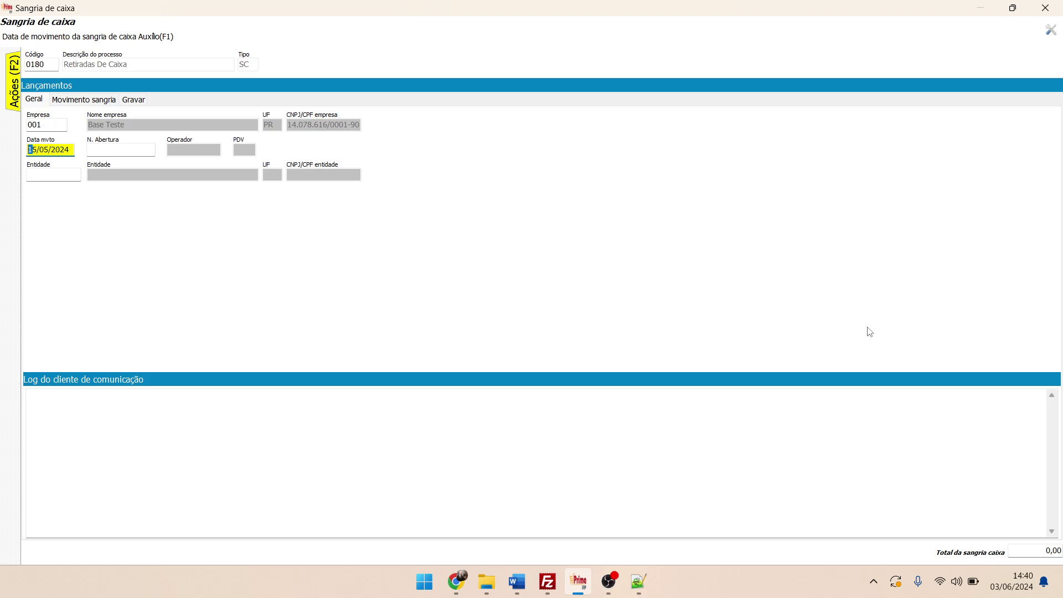
# - Set the movement date to 03/06/2024 using the calendar and accept it
pyautogui.press('F1')
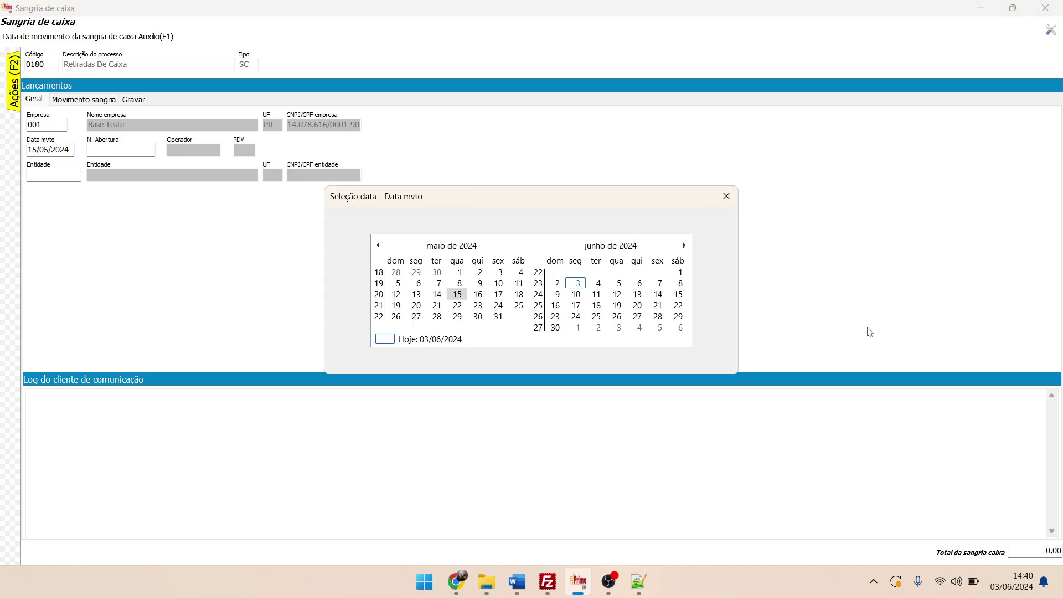
pyautogui.press('Down')
pyautogui.press('Down')
pyautogui.press('Down')
pyautogui.press('Down')
pyautogui.press('Up')
pyautogui.press('Left')
pyautogui.press('Left')
pyautogui.press('Return')
pyautogui.press('Return')
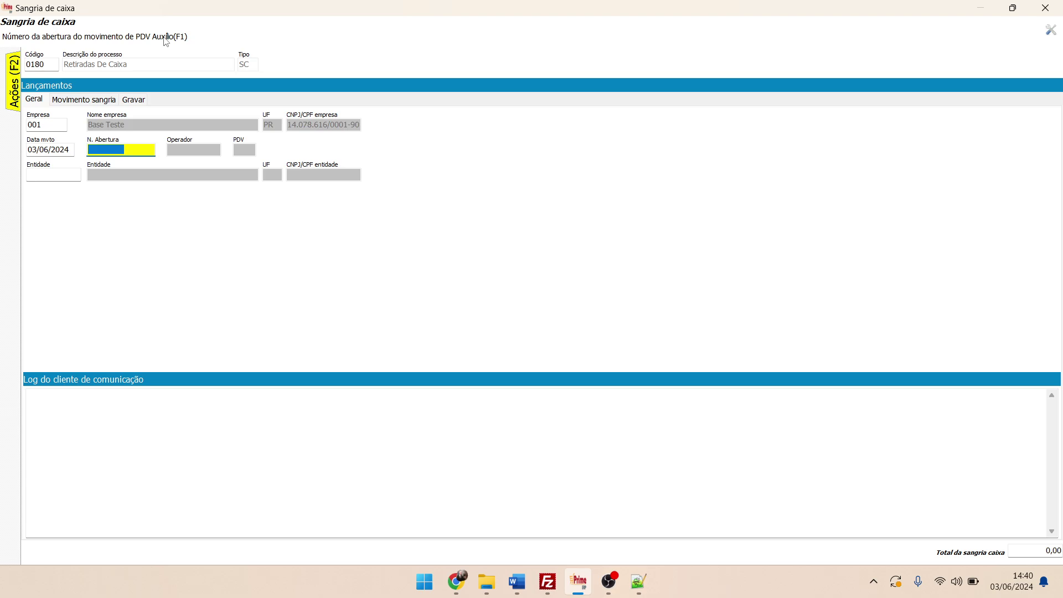
# - Select opening 1102 from the completed cash closings as the opening number, and accept the prefilled entity
pyautogui.press('F1')
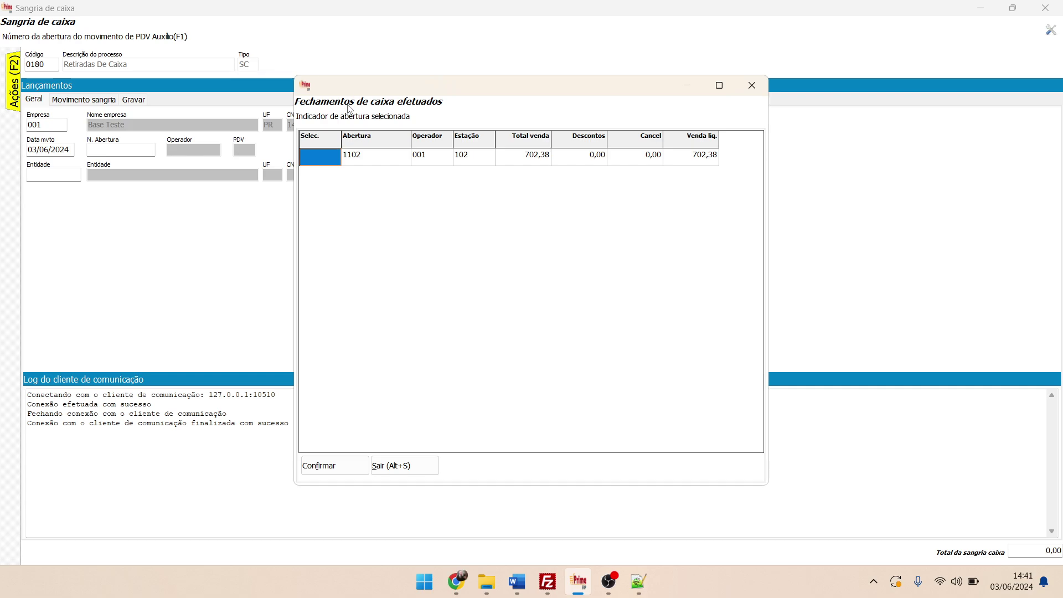
pyautogui.click(362, 157)
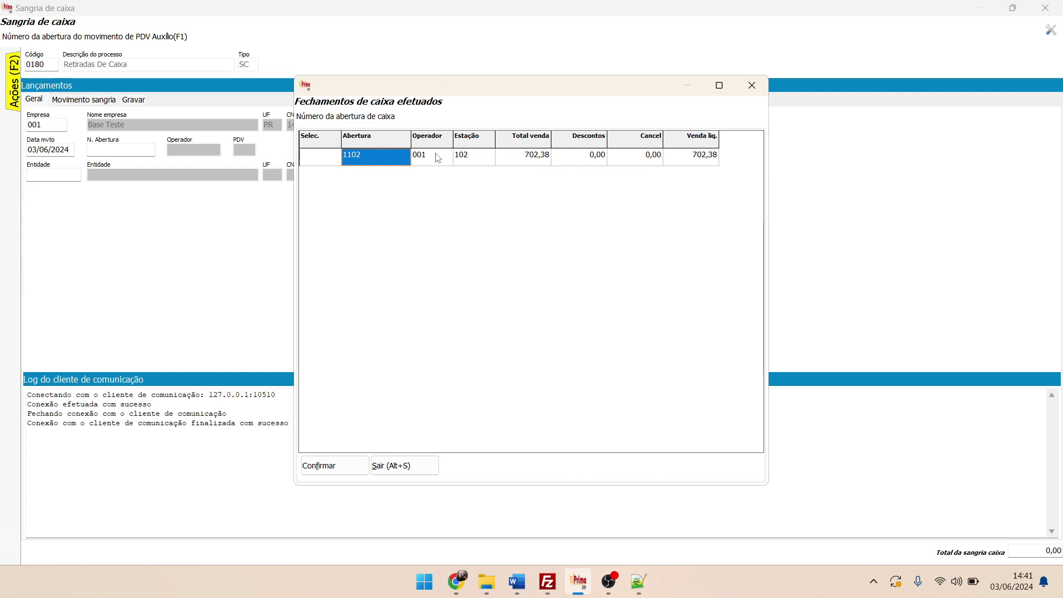
pyautogui.click(416, 152)
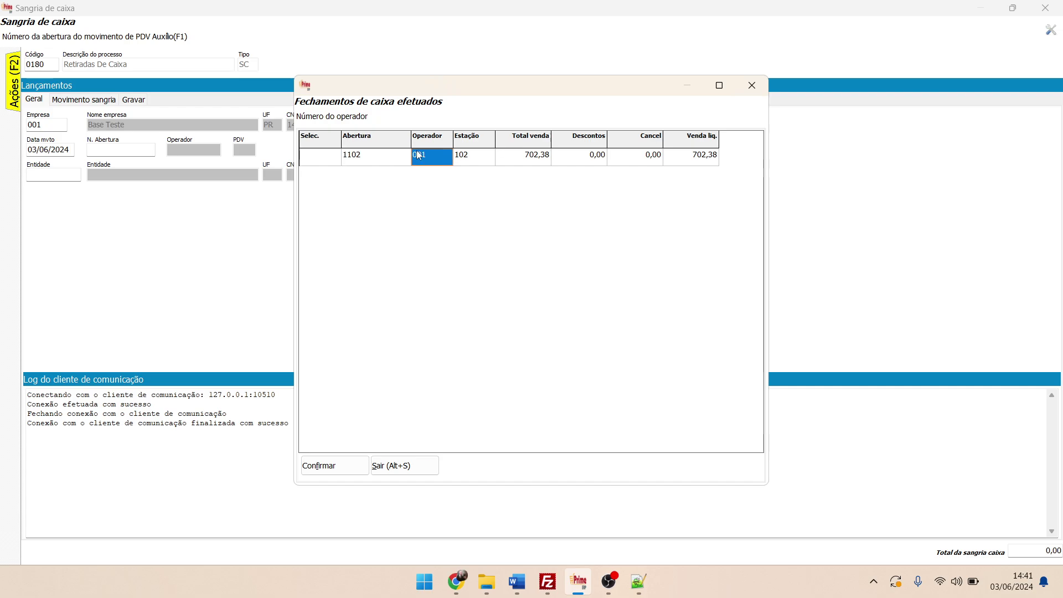
pyautogui.click(485, 157)
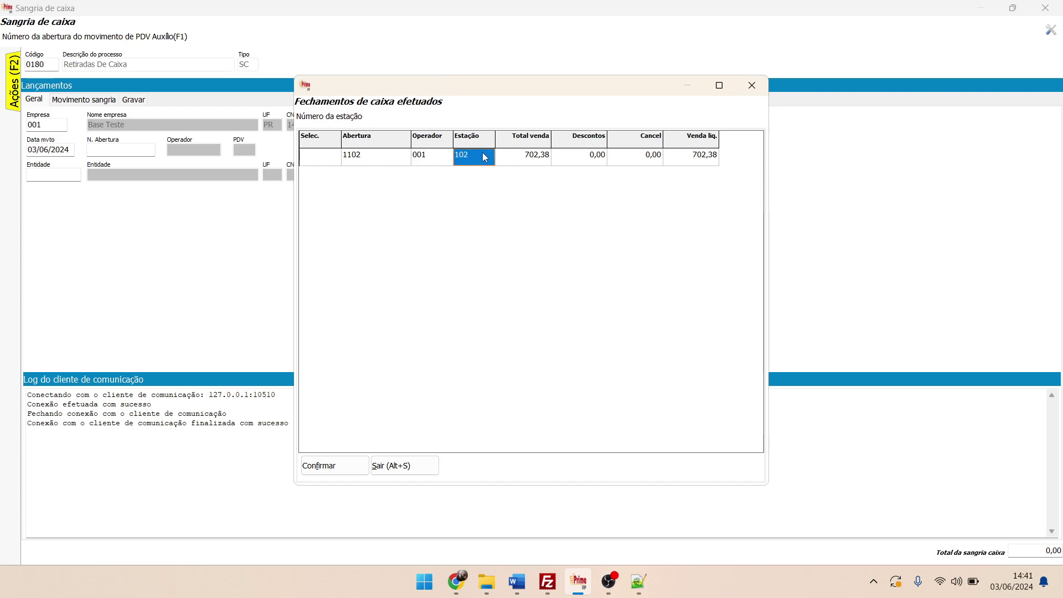
pyautogui.click(523, 158)
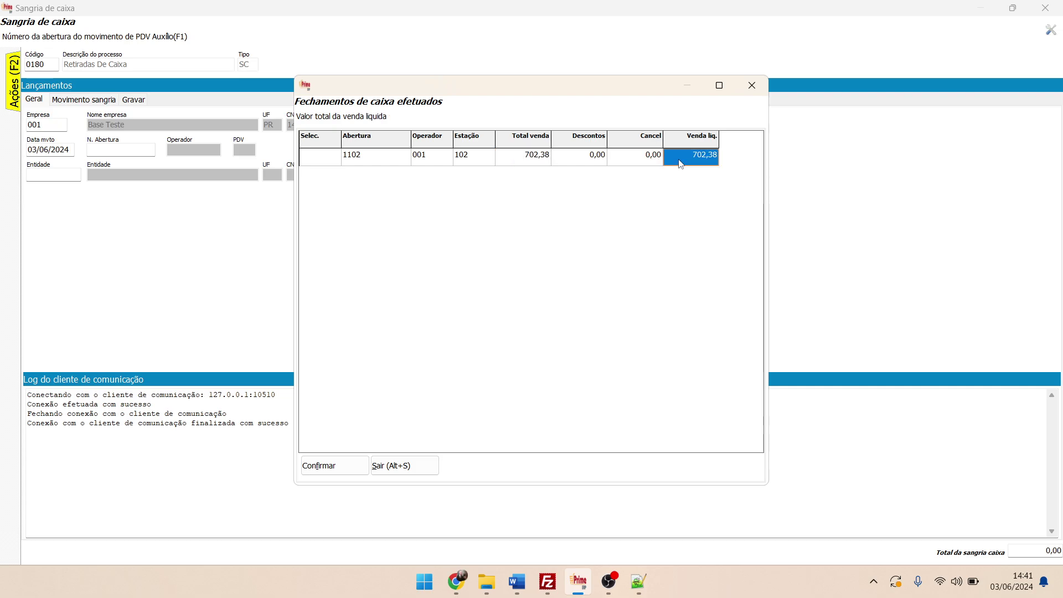
pyautogui.click(334, 165)
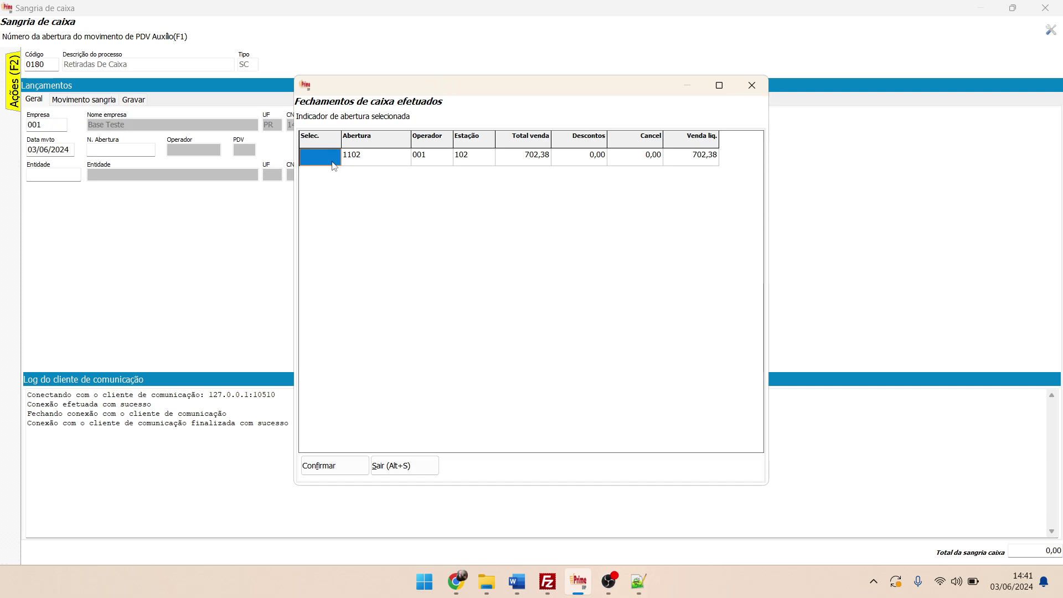
pyautogui.doubleClick(334, 165)
pyautogui.click(337, 470)
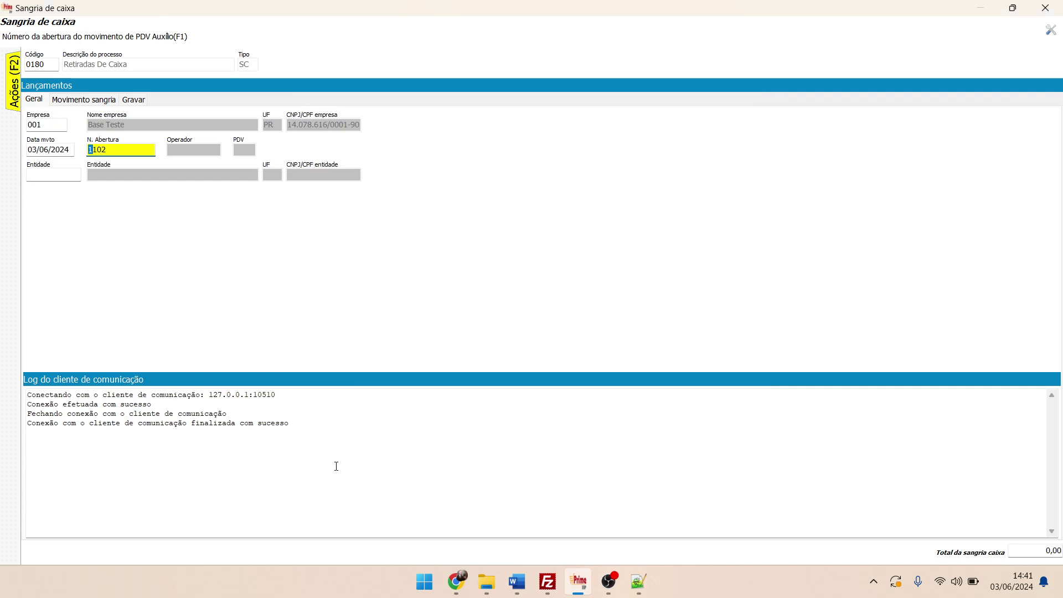
pyautogui.press('Return')
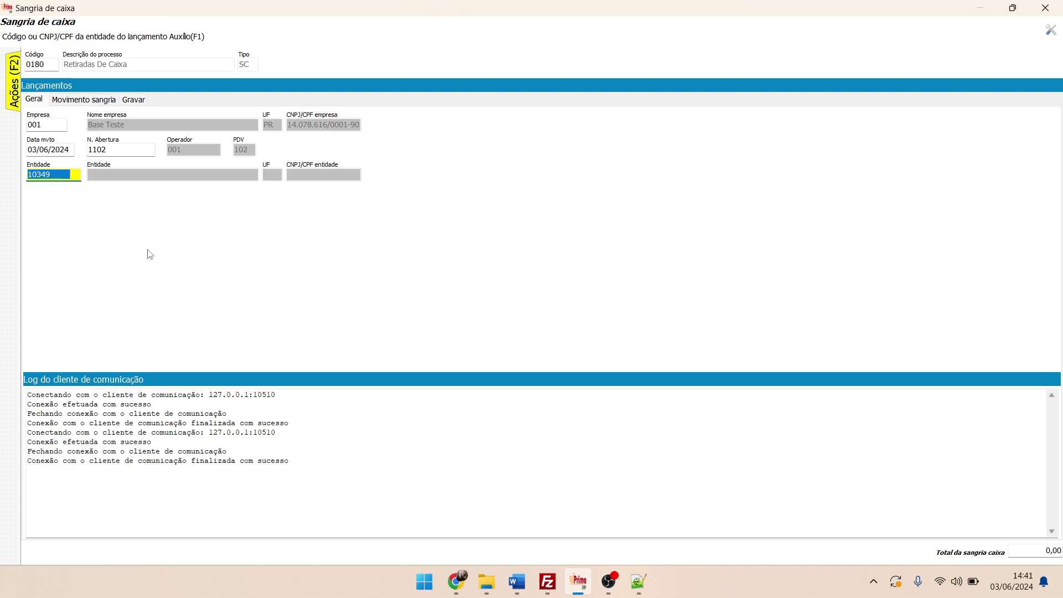
pyautogui.press('Return')
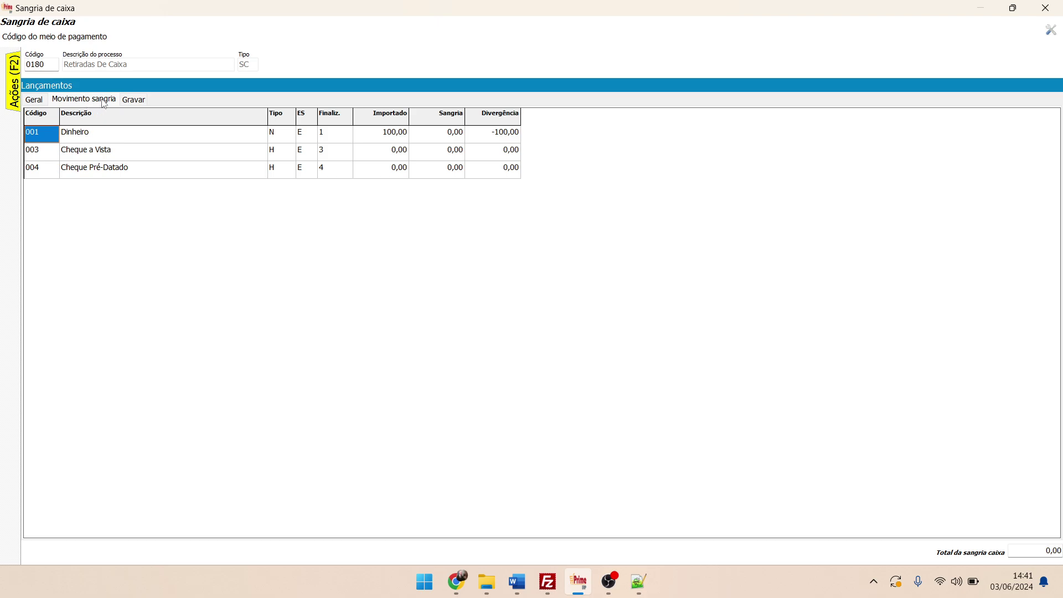
# - Examine the imported, sangria and divergence values of the Dinheiro payment method in the sangria movement
pyautogui.click(134, 134)
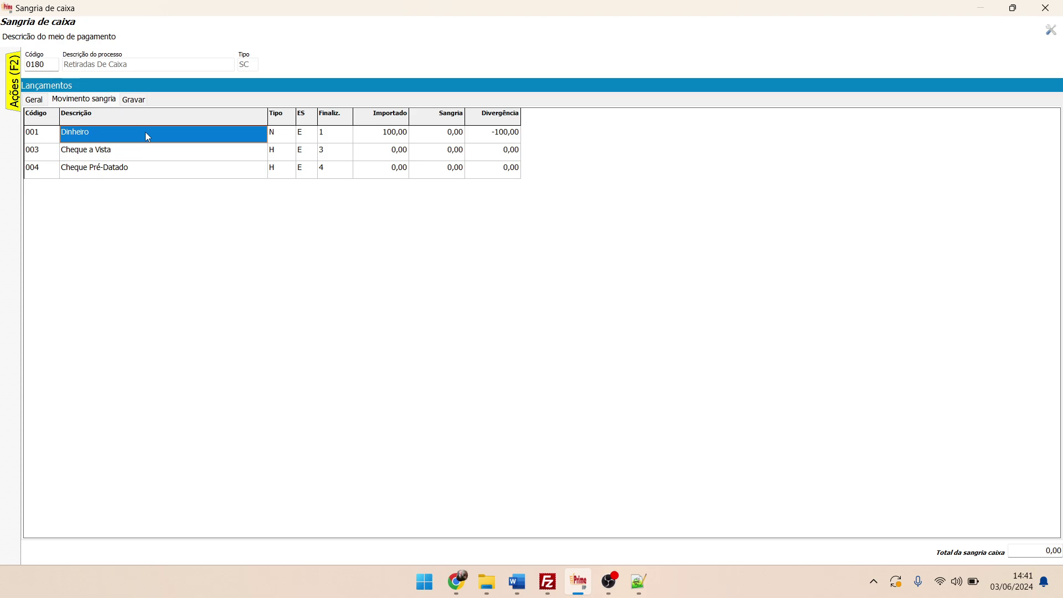
pyautogui.click(394, 136)
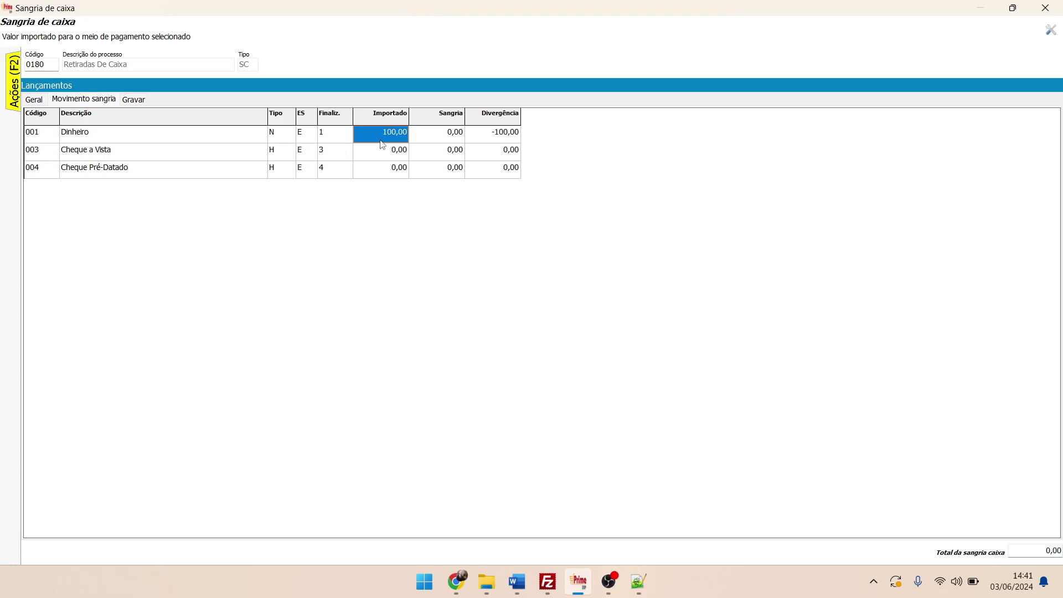
pyautogui.click(452, 135)
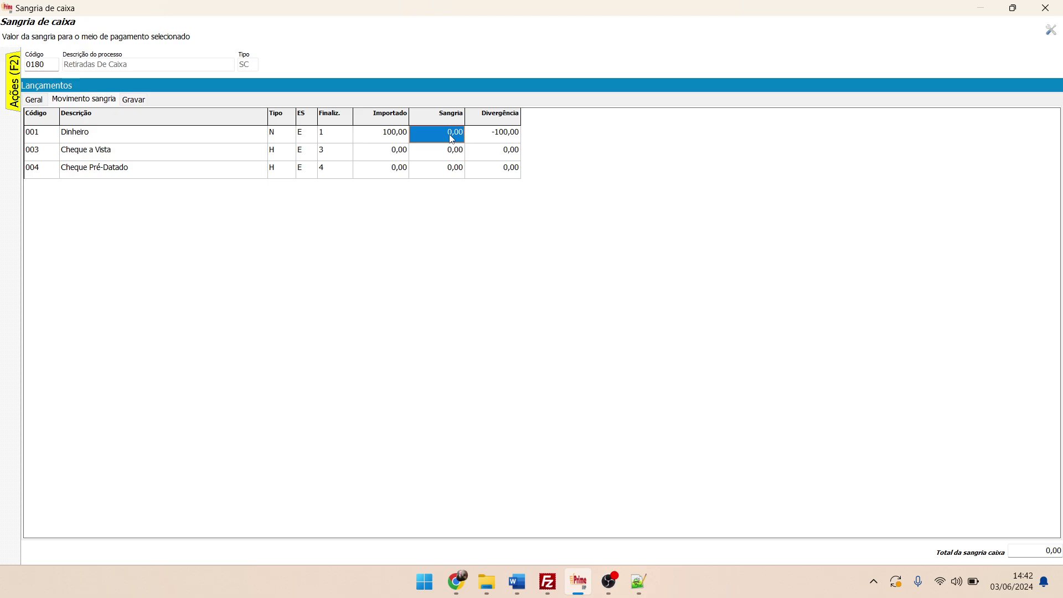
pyautogui.press('Tab')
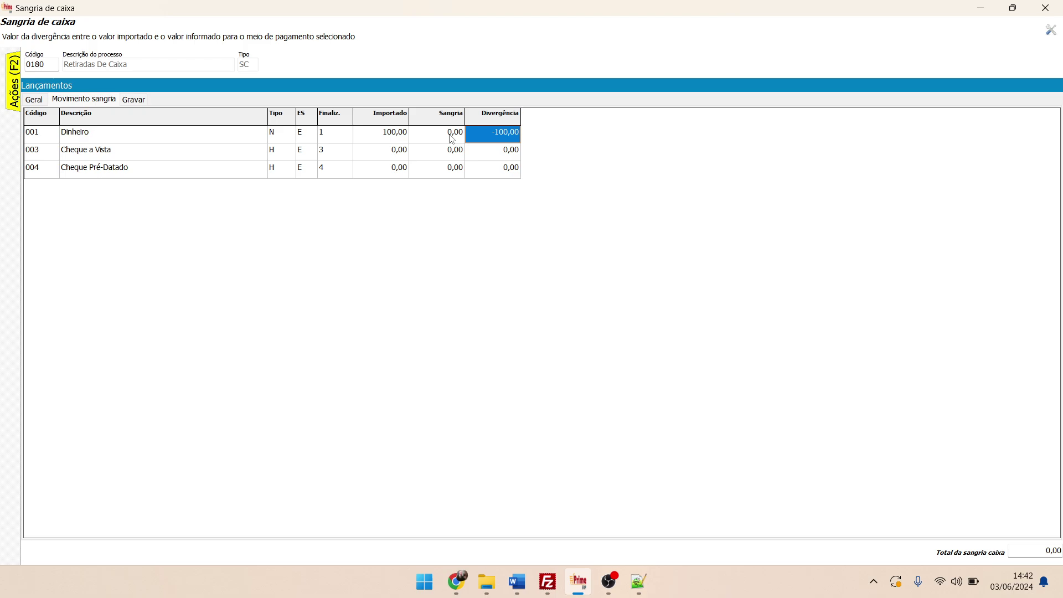
pyautogui.hotkey('shift', 'Tab')
pyautogui.hotkey('shift', 'Tab')
pyautogui.press('Tab')
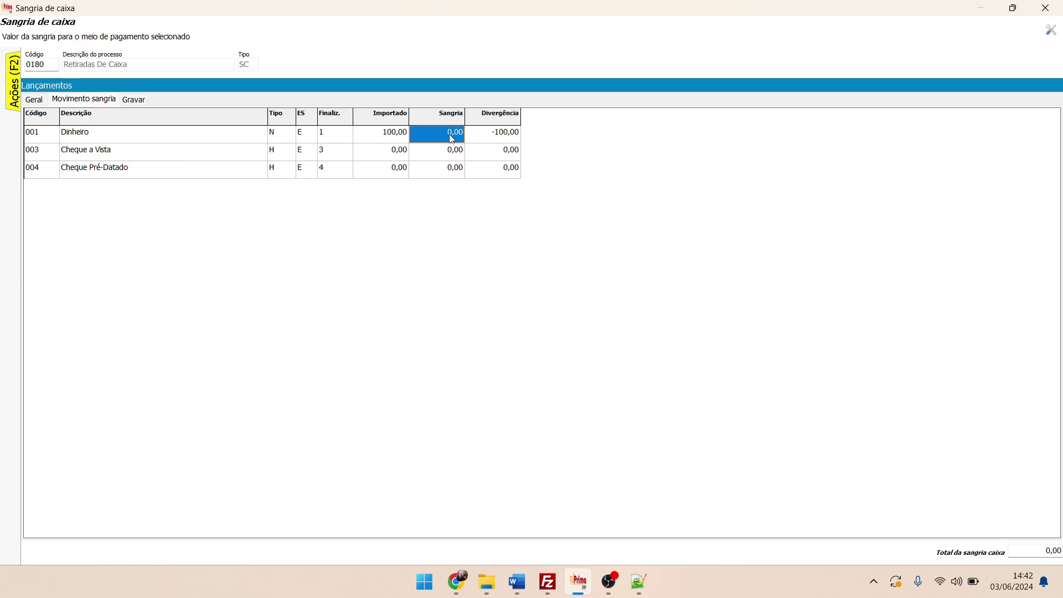
# - Set the sangria amount for the Dinheiro payment method to 100
pyautogui.write('100')
pyautogui.press('Return')
pyautogui.write('100')
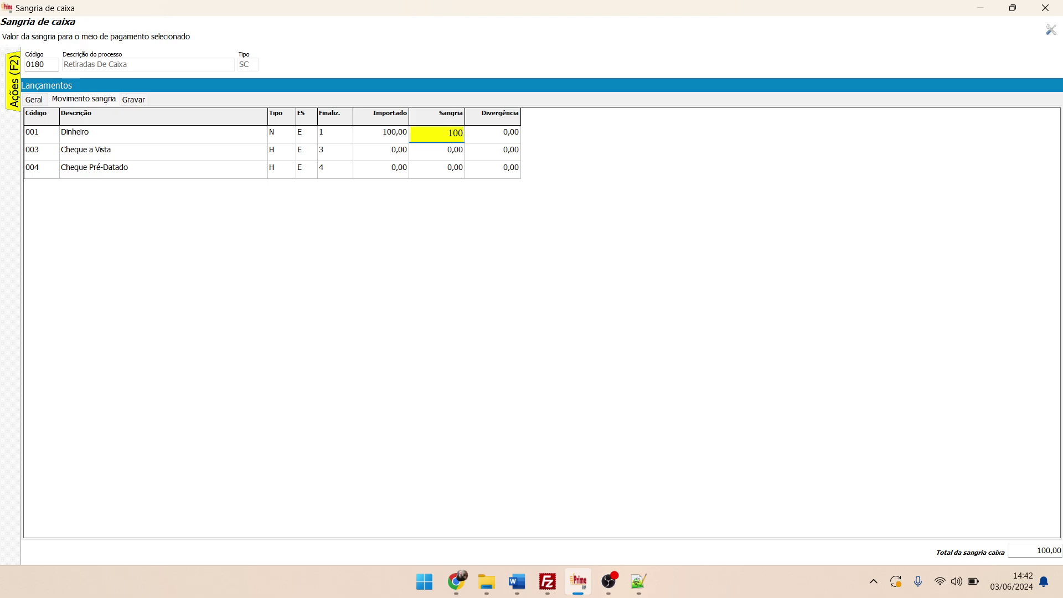
pyautogui.press('Return')
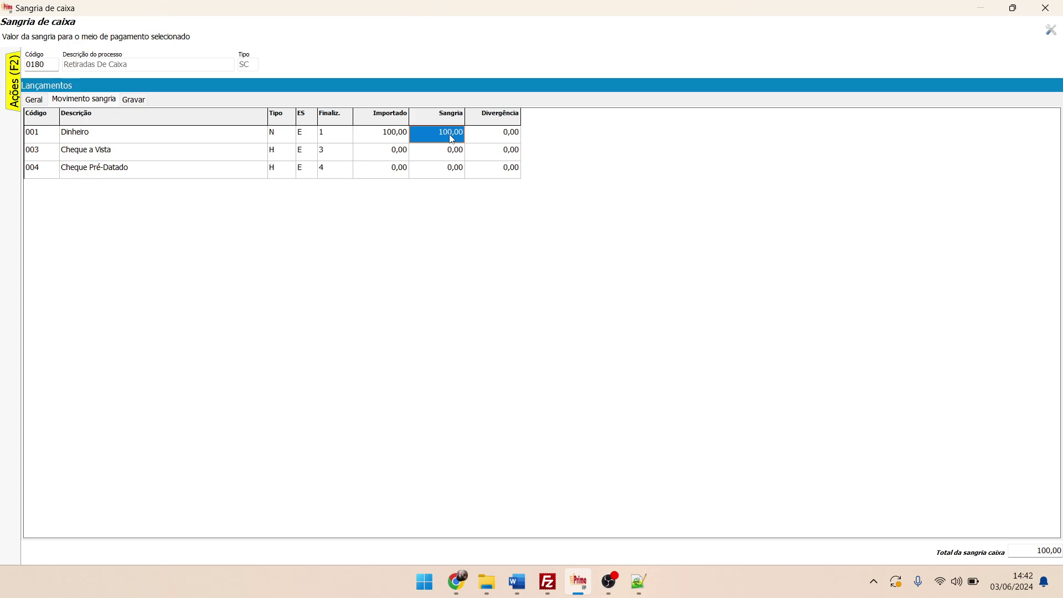
# - Change the sangria amount for the Dinheiro payment method to 80 and check its divergence
pyautogui.write('80')
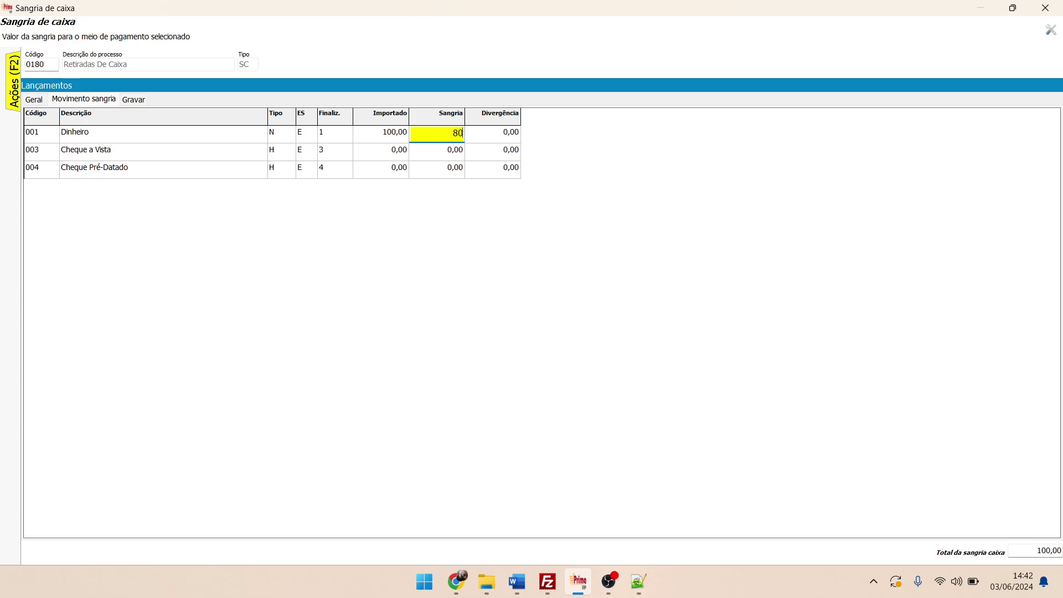
pyautogui.press('Return')
pyautogui.press('Tab')
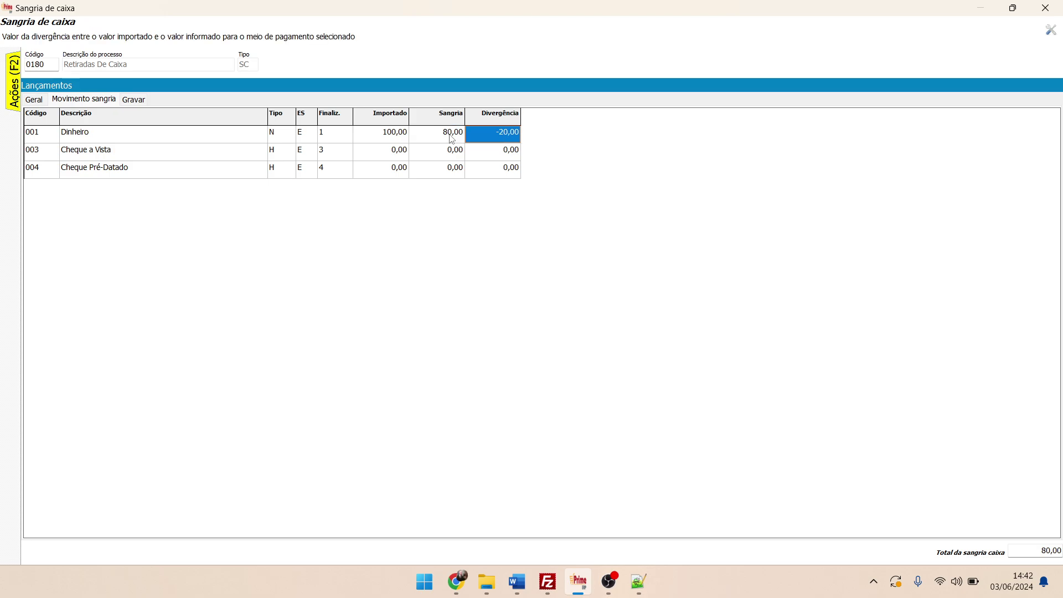
pyautogui.click(452, 139)
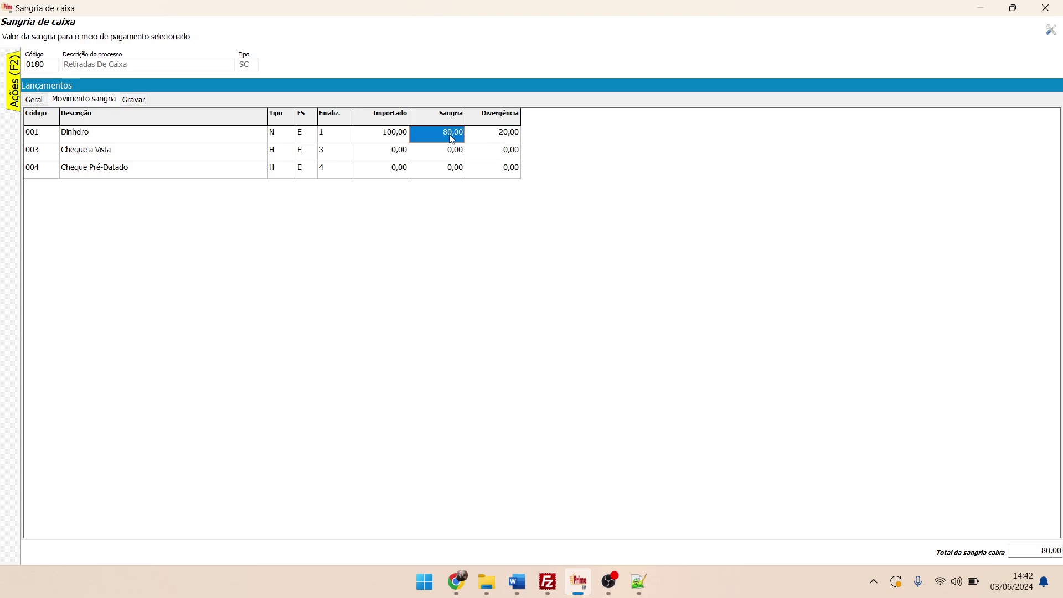
# - Change the sangria amount for the Dinheiro payment method to 120 and check its divergence
pyautogui.write('120')
pyautogui.press('Return')
pyautogui.press('Tab')
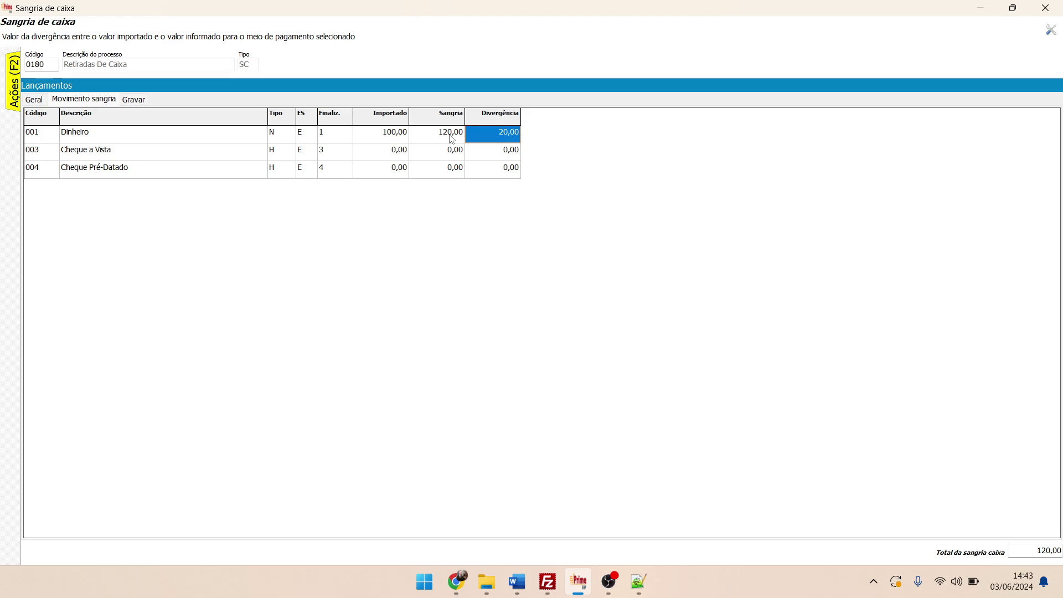
# - Set the sangria amount for the Dinheiro payment method back to 100 and check its divergence
pyautogui.click(452, 137)
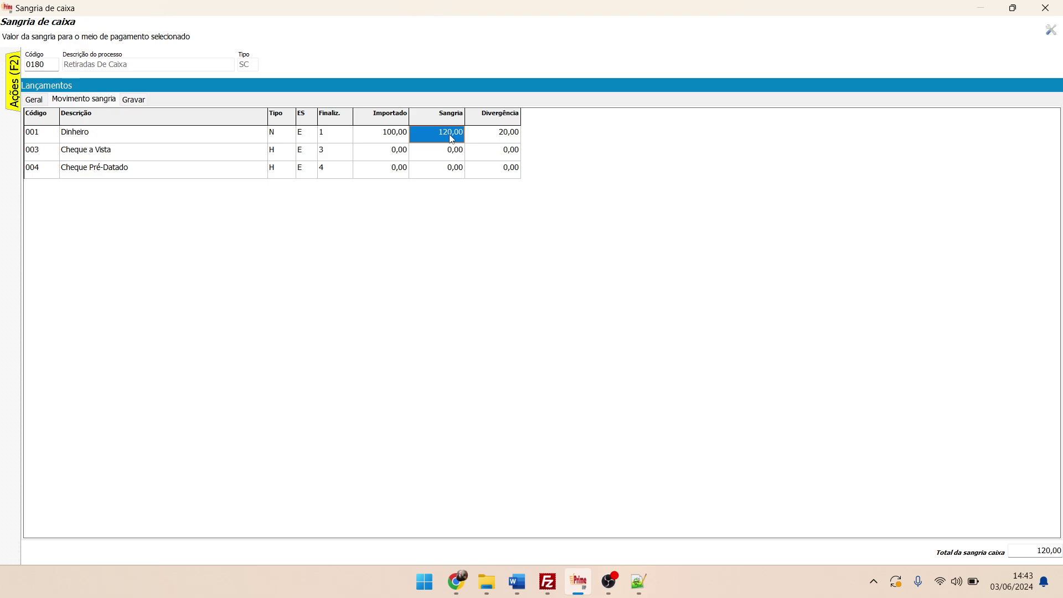
pyautogui.write('100')
pyautogui.press('Return')
pyautogui.press('Tab')
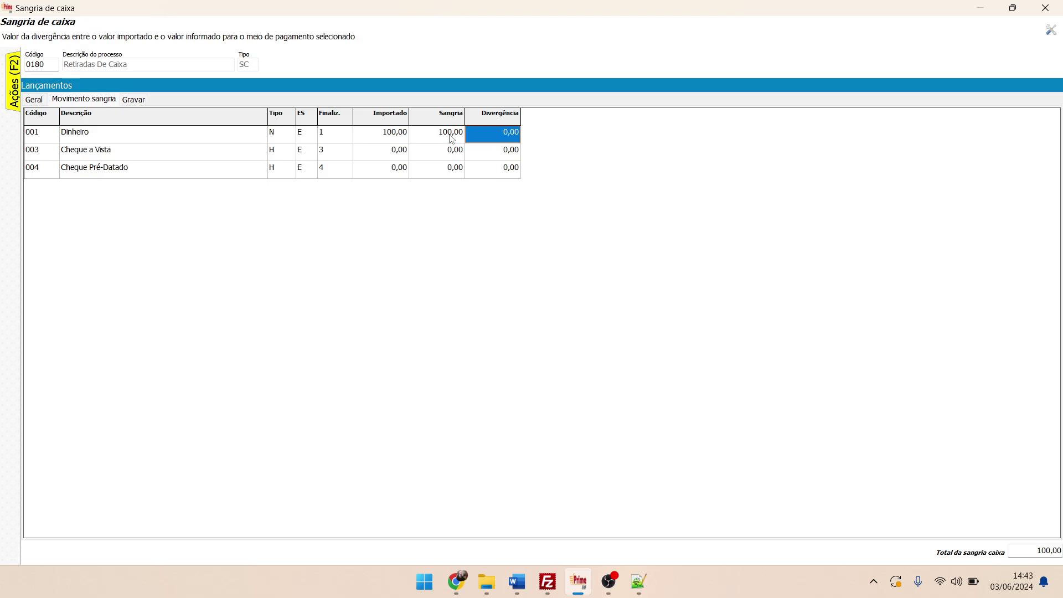
# - Examine the imported and sangria values across the Dinheiro, Cheque a Vista and Cheque Pré-Datado payment methods
pyautogui.press('Left')
pyautogui.press('Down')
pyautogui.press('Left')
pyautogui.press('Down')
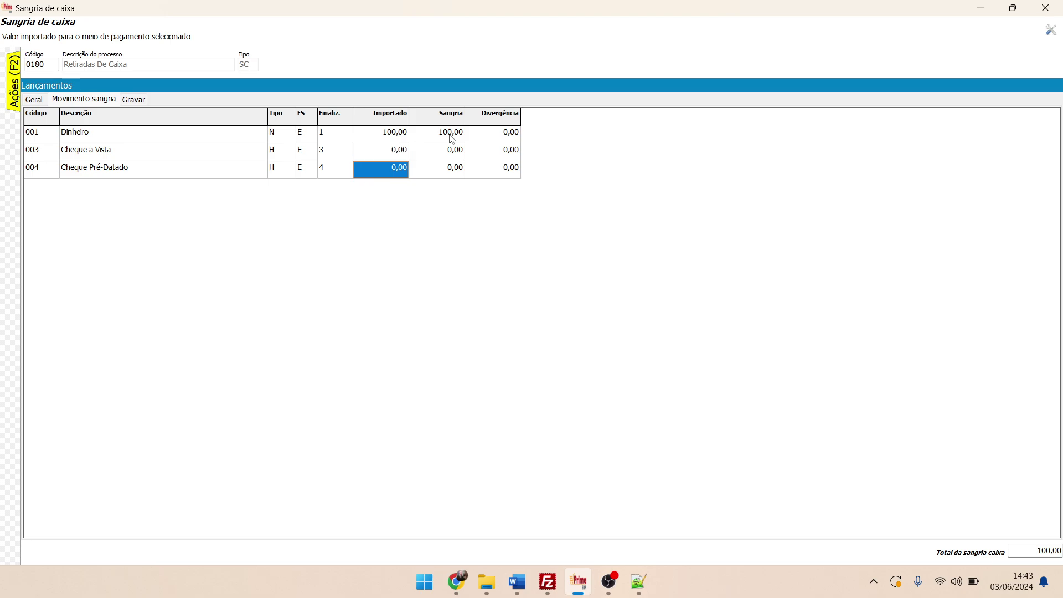
pyautogui.press('Up')
pyautogui.press('Down')
pyautogui.press('Up')
pyautogui.press('Right')
pyautogui.press('Left')
pyautogui.press('Down')
pyautogui.press('Right')
pyautogui.press('Up')
pyautogui.press('Down')
pyautogui.press('Up')
pyautogui.press('Down')
pyautogui.press('Up')
pyautogui.press('Up')
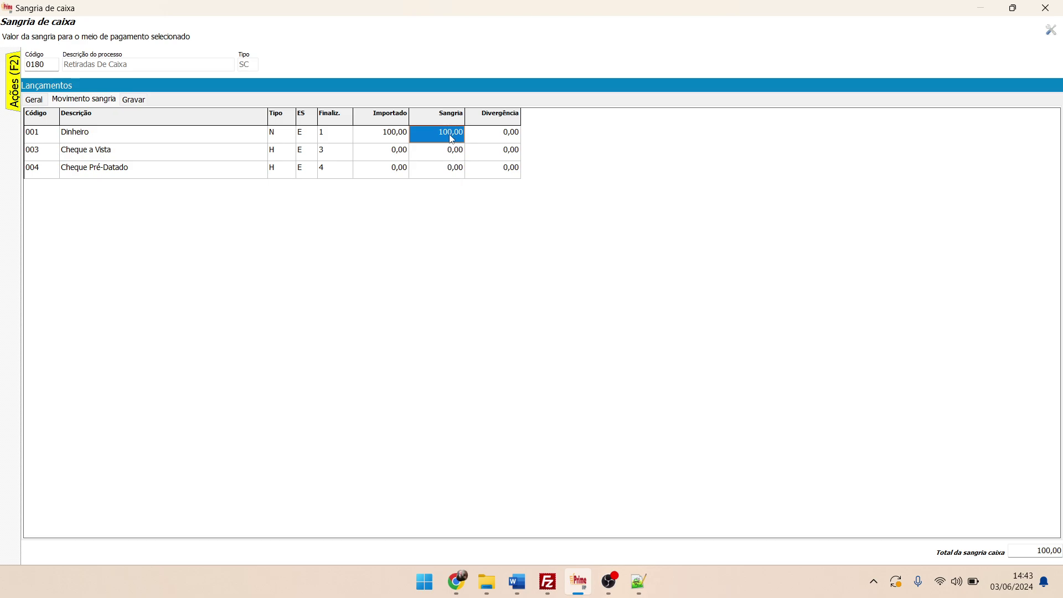
# - Save the sangria entry with a blank observation, history code 002 and the prefilled complement, and acknowledge the generated protocol
pyautogui.moveTo(16, 70)
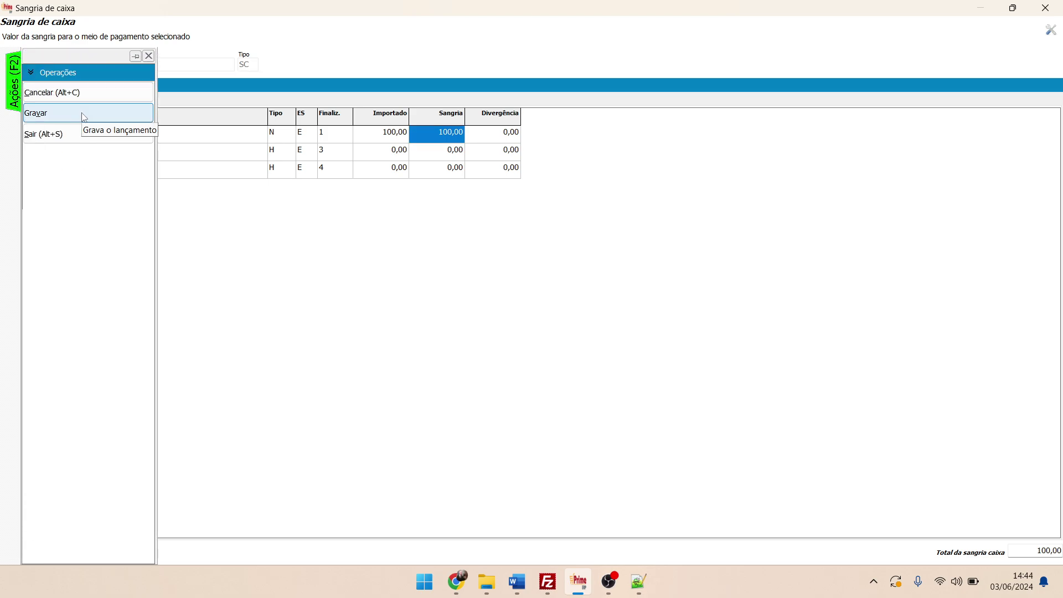
pyautogui.click(84, 115)
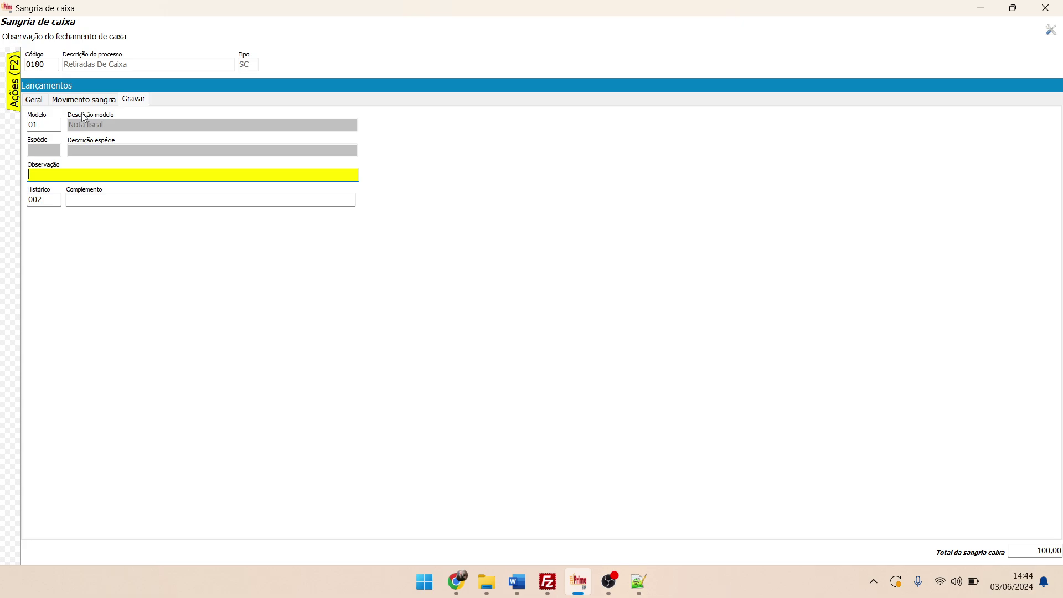
pyautogui.press('Return')
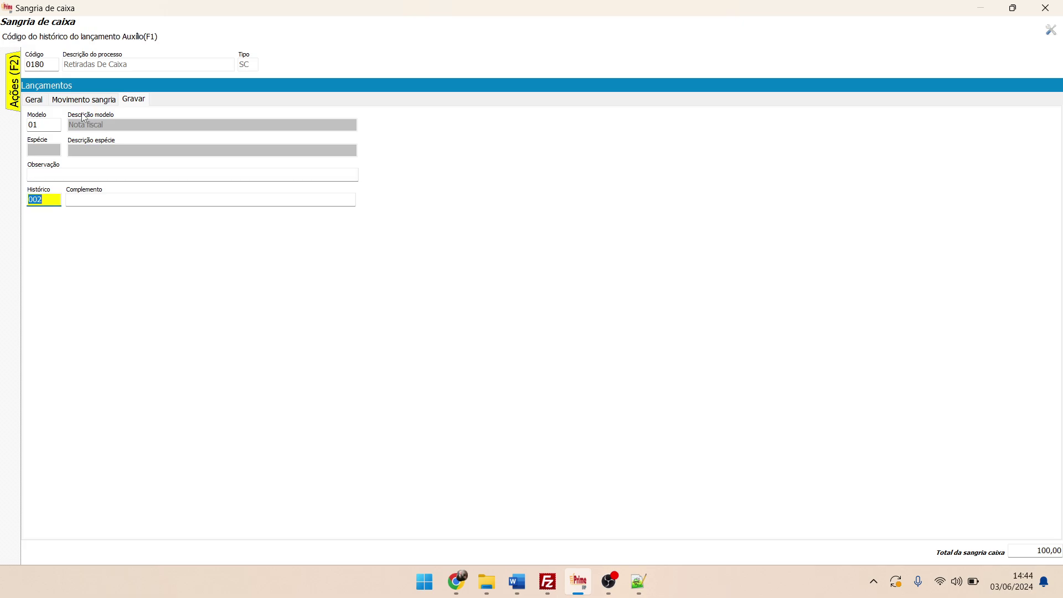
pyautogui.press('Return')
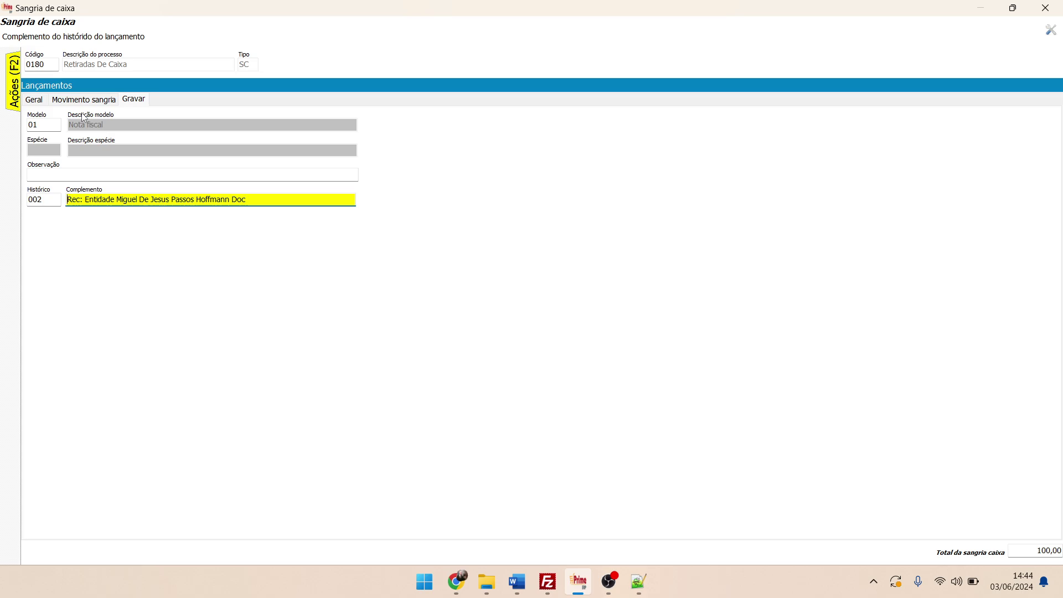
pyautogui.press('Return')
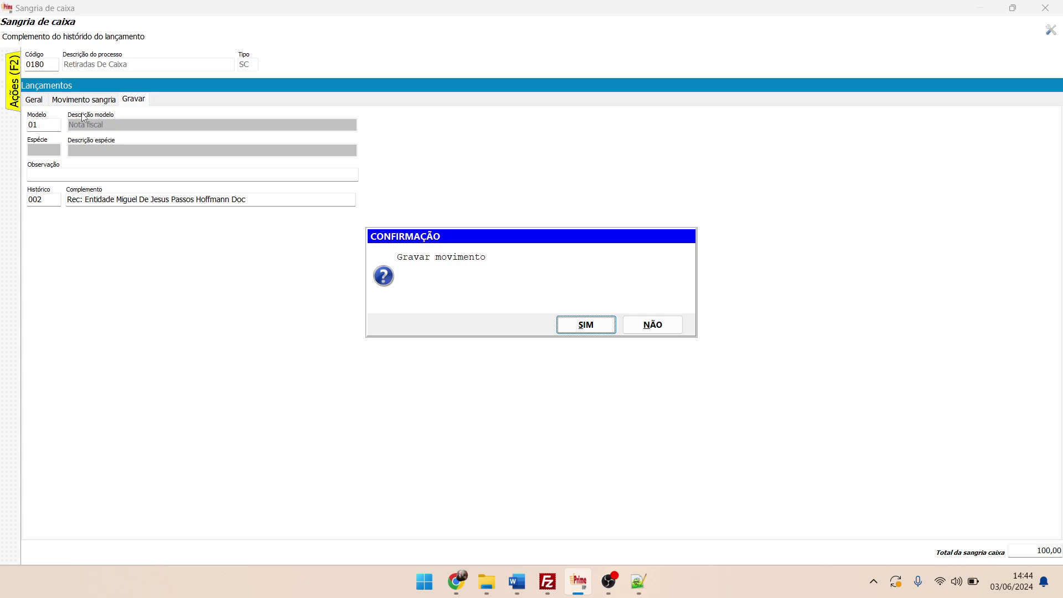
pyautogui.press('Return')
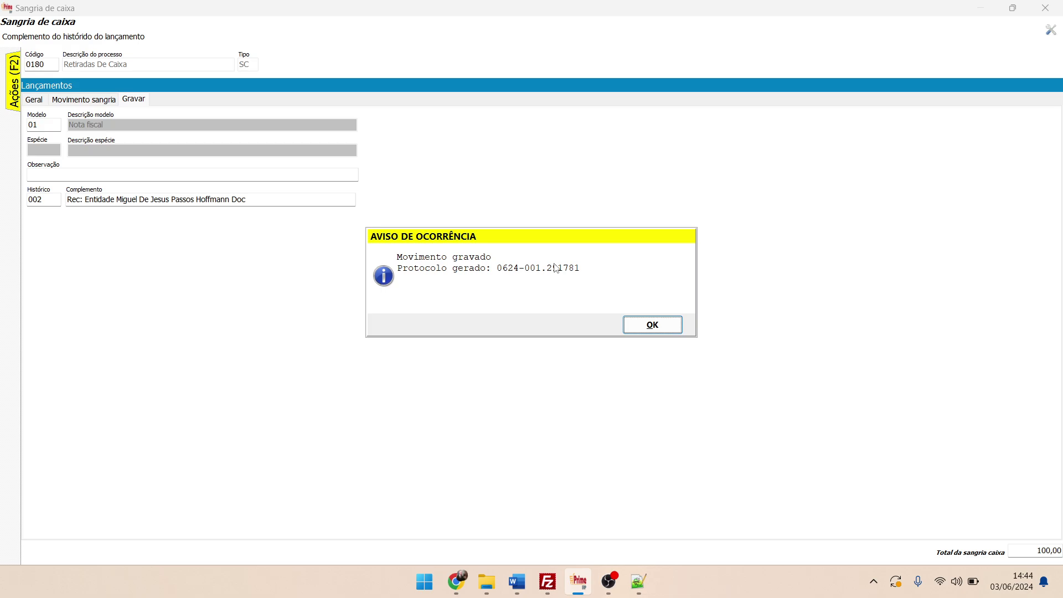
pyautogui.press('Return')
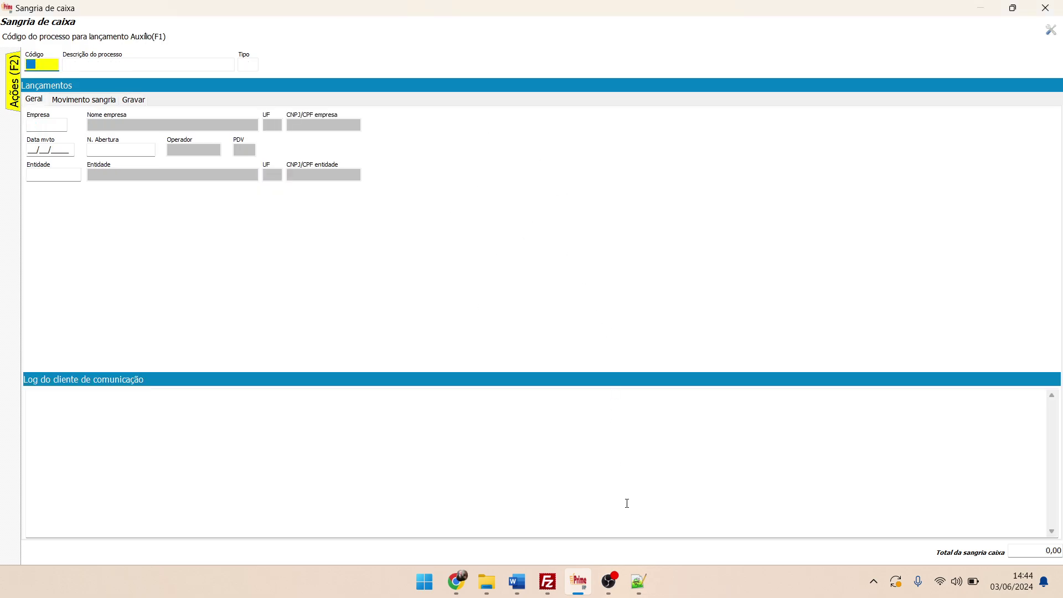
# - Switch to Notepad++ and review the notes on auditing imported values and on what happens after the process is saved
pyautogui.click(641, 580)
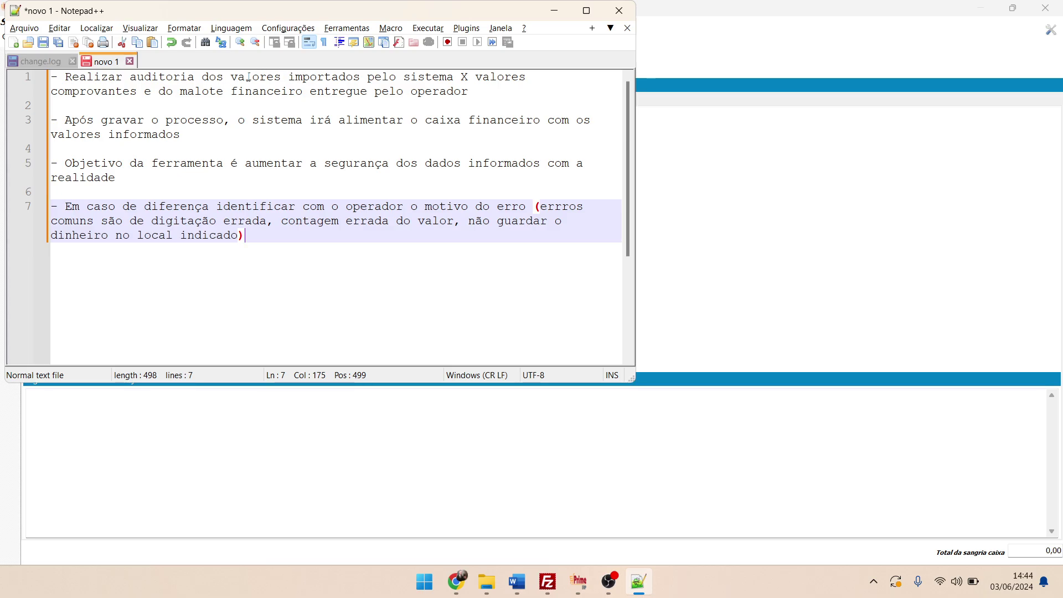
pyautogui.moveTo(231, 78); pyautogui.dragTo(440, 82)
pyautogui.click(505, 81)
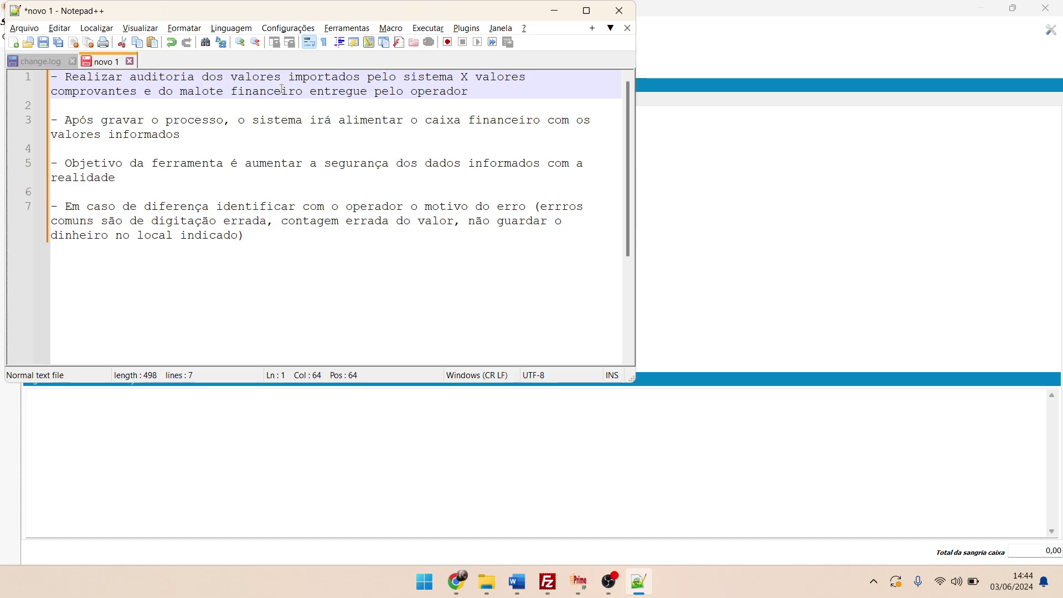
pyautogui.moveTo(64, 117); pyautogui.dragTo(232, 122)
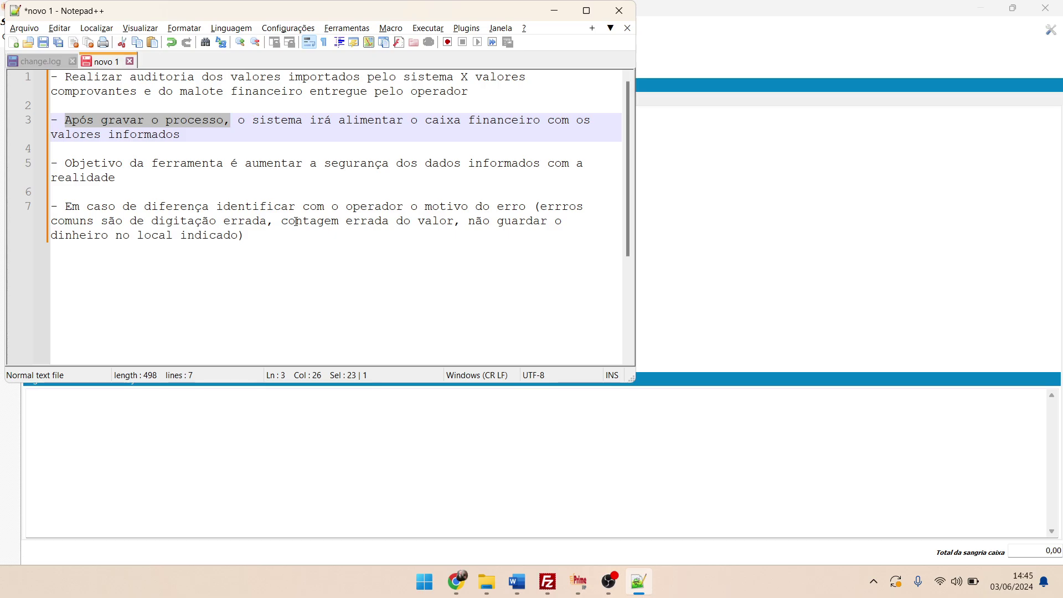
pyautogui.click(207, 154)
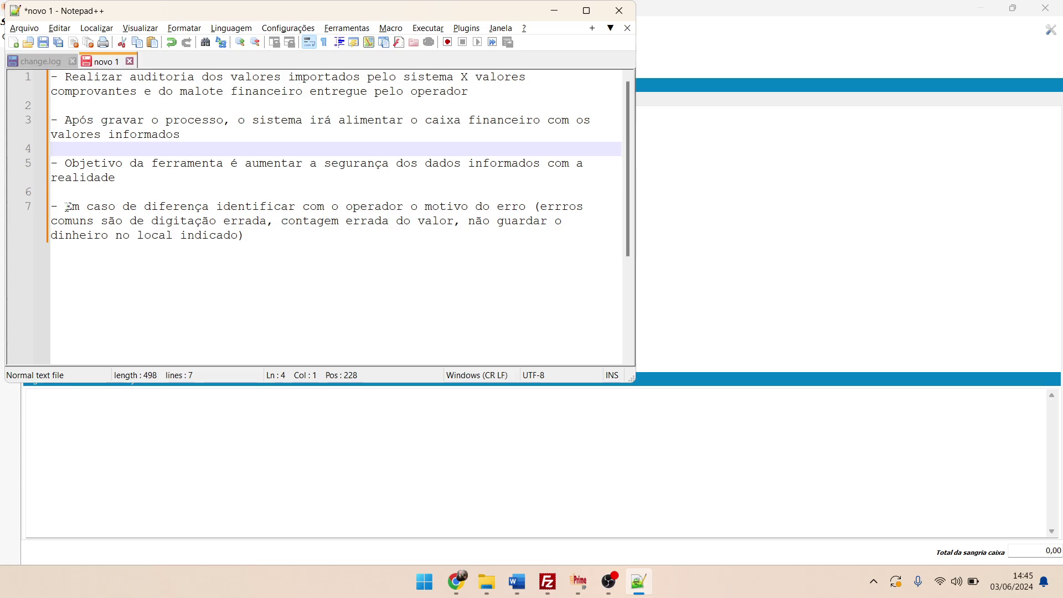
# - Correct the misspelled word to "erros" in the note about identifying the reason for a difference with the operator
pyautogui.click(566, 208)
pyautogui.press('BackSpace')
pyautogui.click(567, 236)
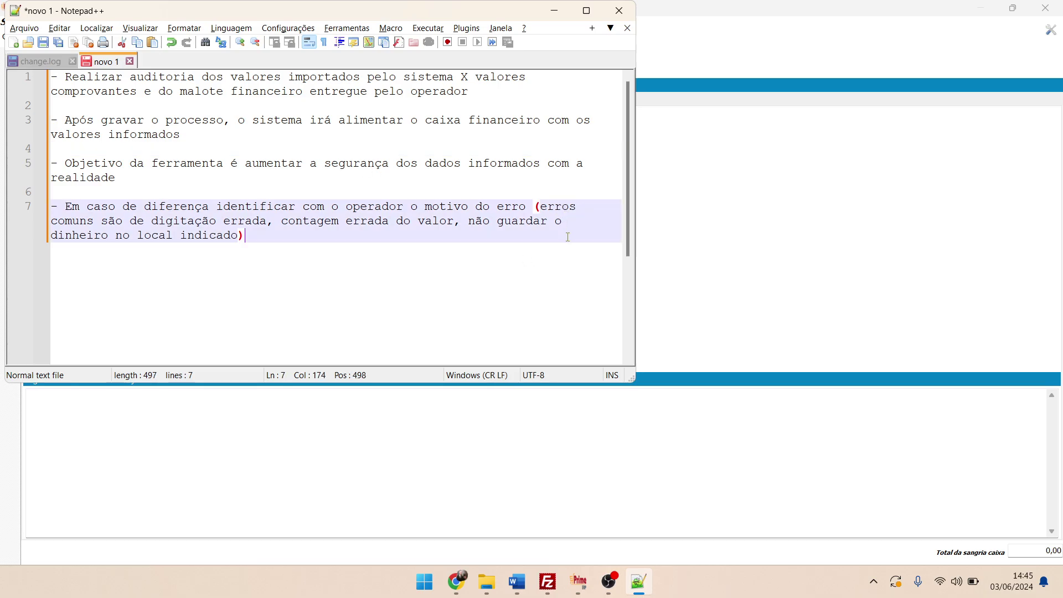